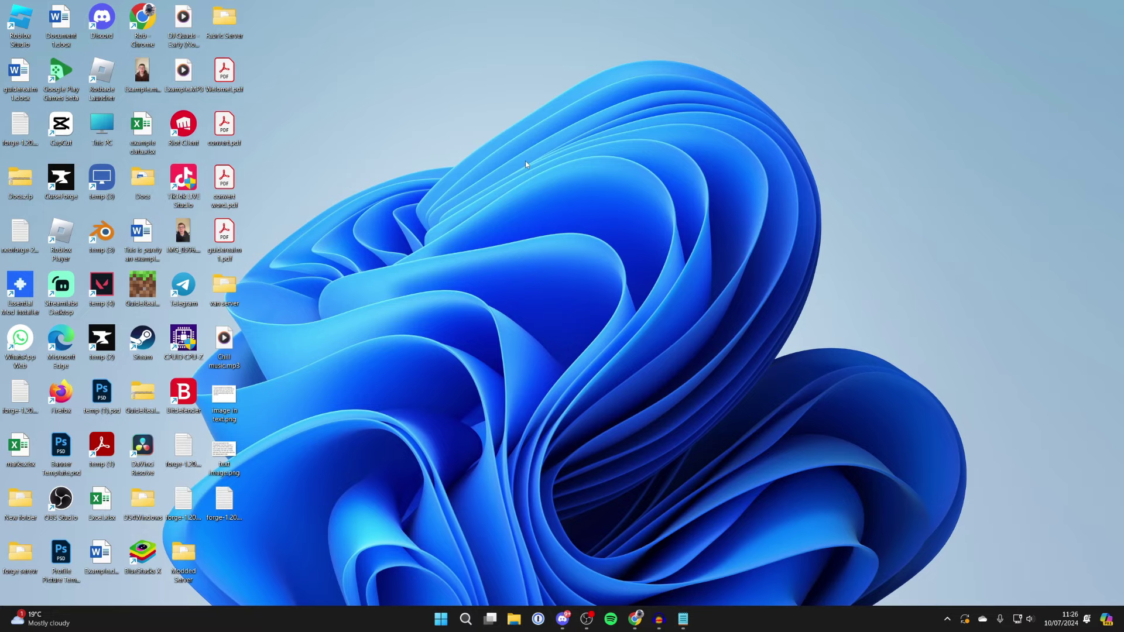
Search Google for 'google meet' and reach the meet.google.com home page with its install-app prompt
{"action": "left_click", "coordinate": [638, 618]}
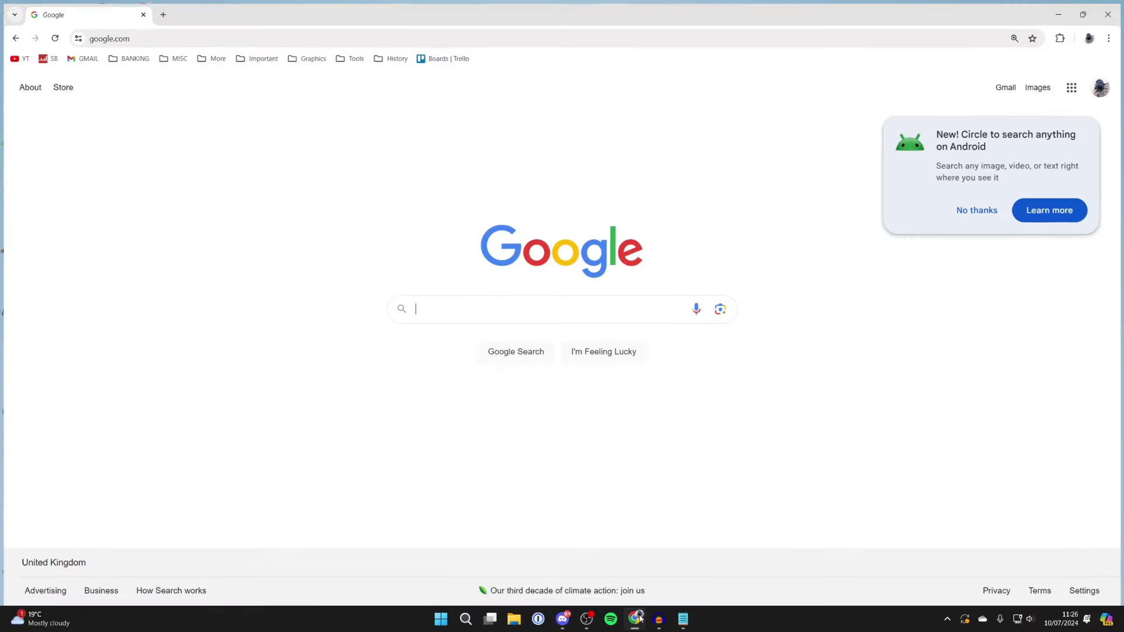
{"action": "type", "text": "g"}
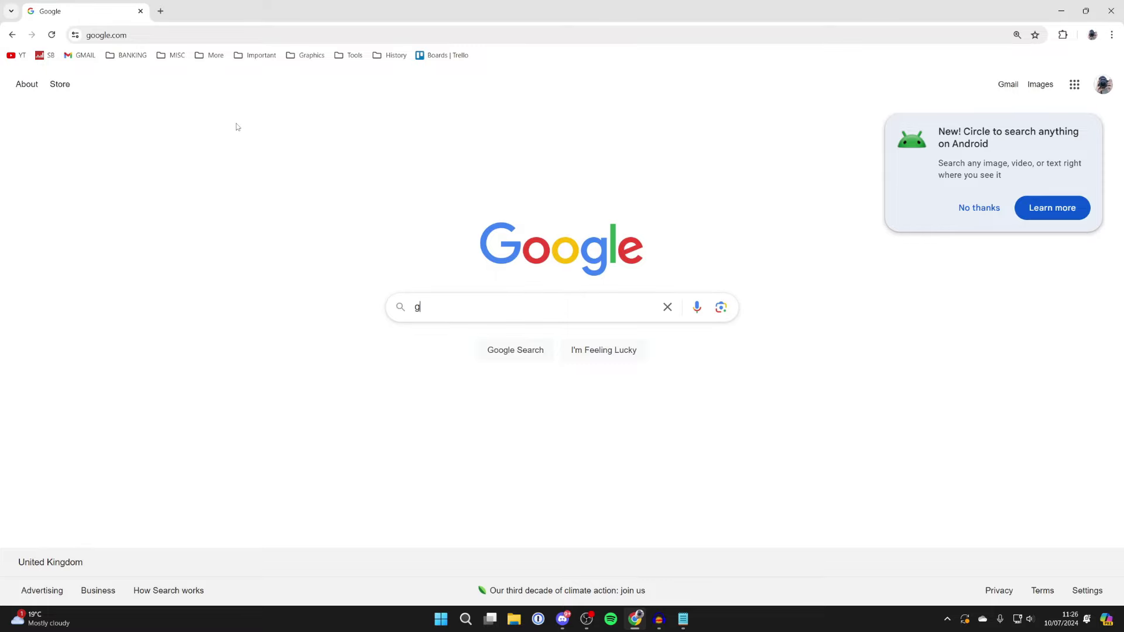
{"action": "type", "text": "oogle meet"}
{"action": "key", "text": "Return"}
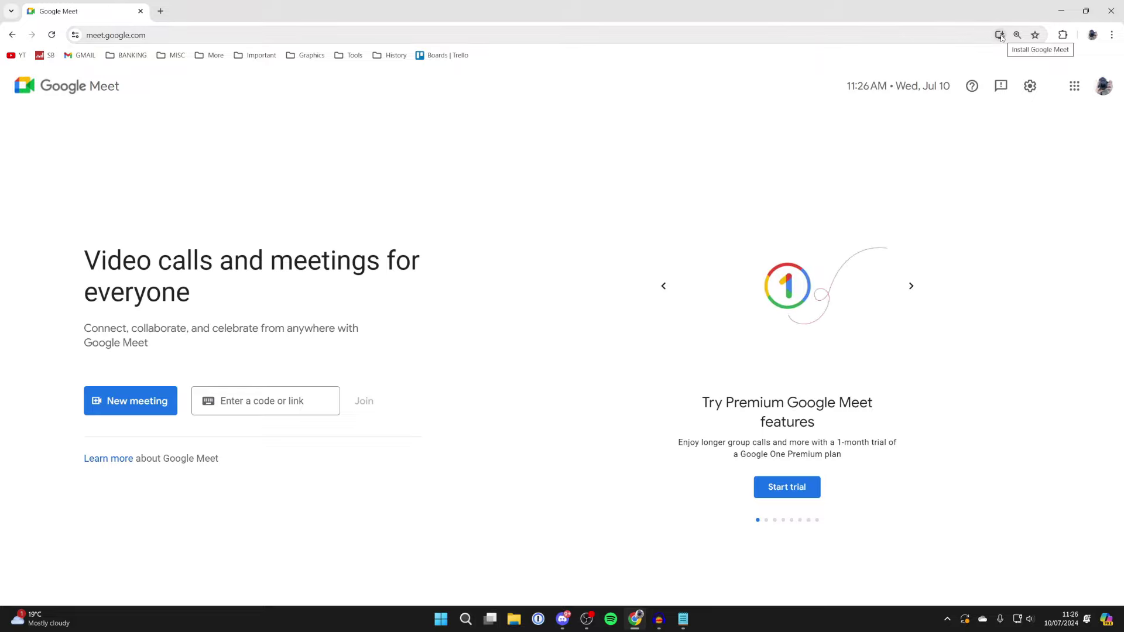
{"action": "left_click", "coordinate": [1000, 36]}
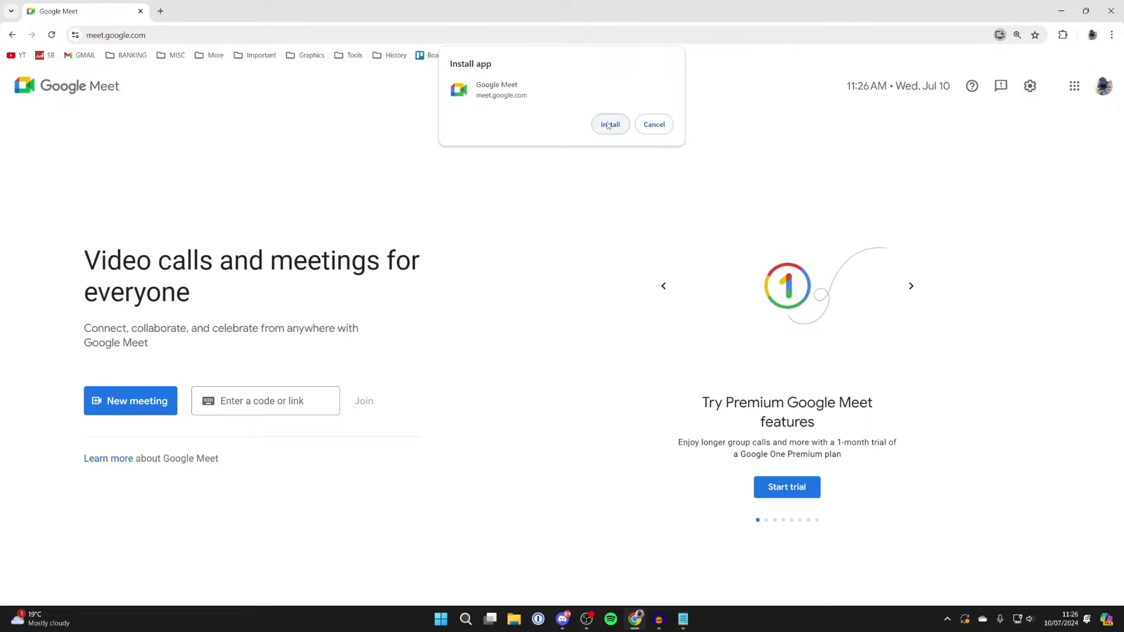
Install Google Meet as a standalone app from the Chrome menu
{"action": "left_click", "coordinate": [661, 125]}
{"action": "left_click", "coordinate": [1113, 36]}
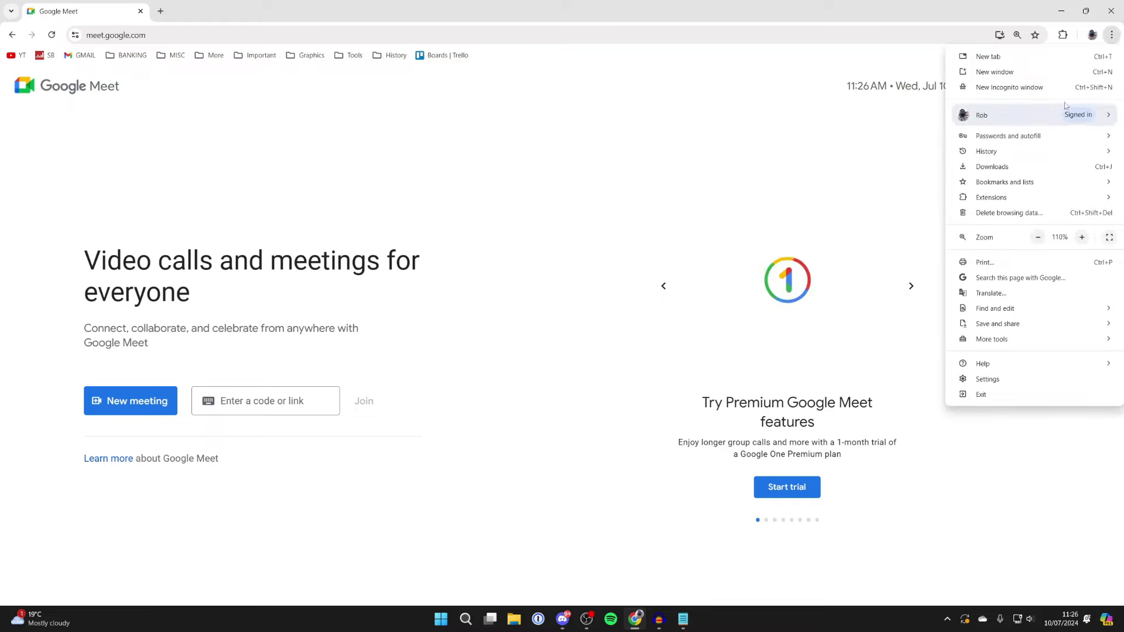
{"action": "mouse_move", "coordinate": [998, 323]}
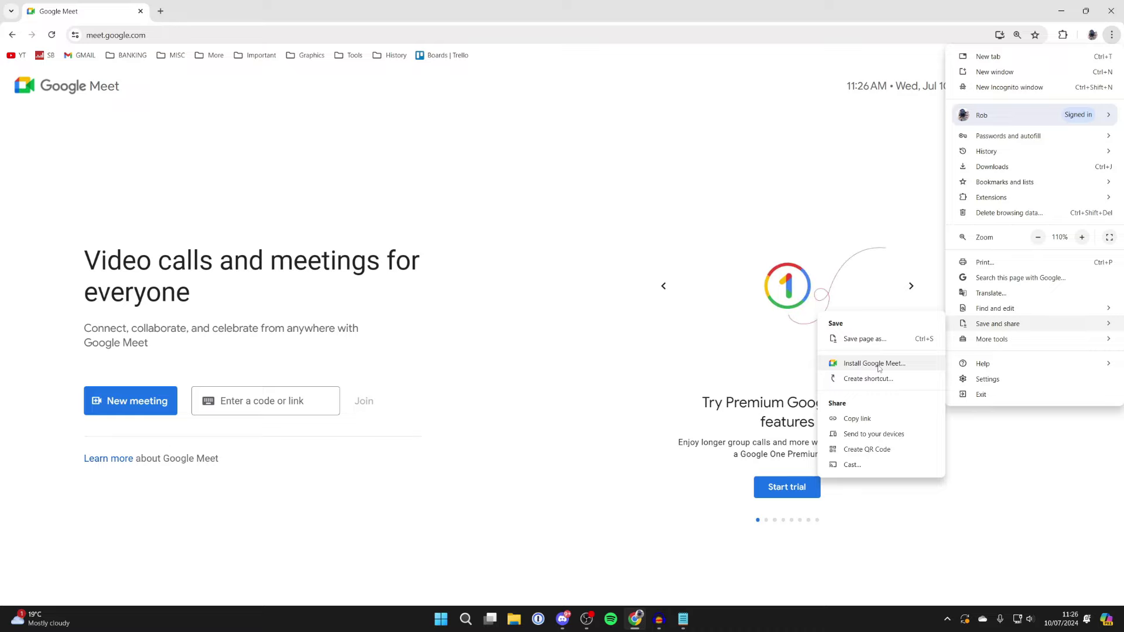
{"action": "left_click", "coordinate": [601, 141]}
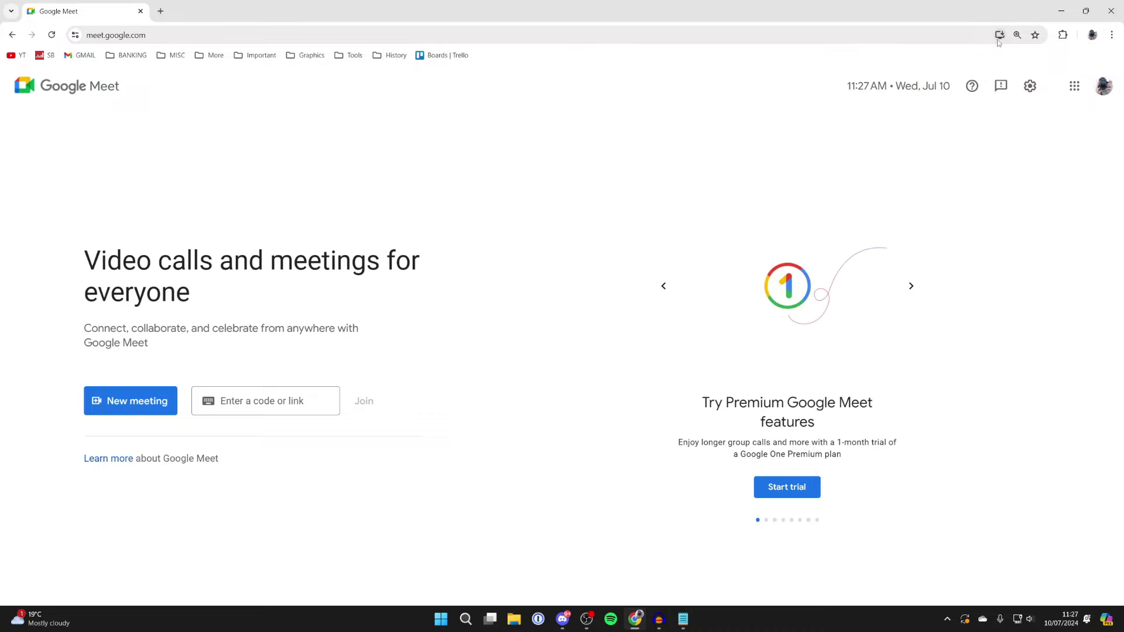
{"action": "left_click", "coordinate": [609, 124]}
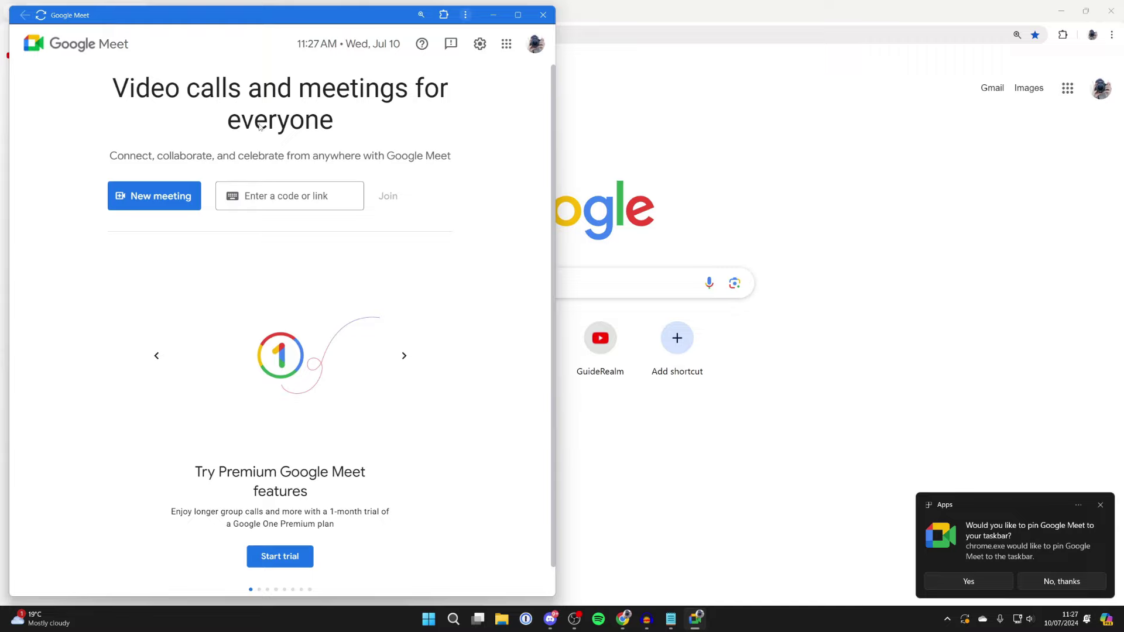
Close Chrome and the new Meet app window to reveal the desktop shortcut
{"action": "mouse_move", "coordinate": [273, 13]}
{"action": "left_mouse_down"}
{"action": "mouse_move", "coordinate": [594, 96]}
{"action": "mouse_move", "coordinate": [536, 30]}
{"action": "left_mouse_up"}
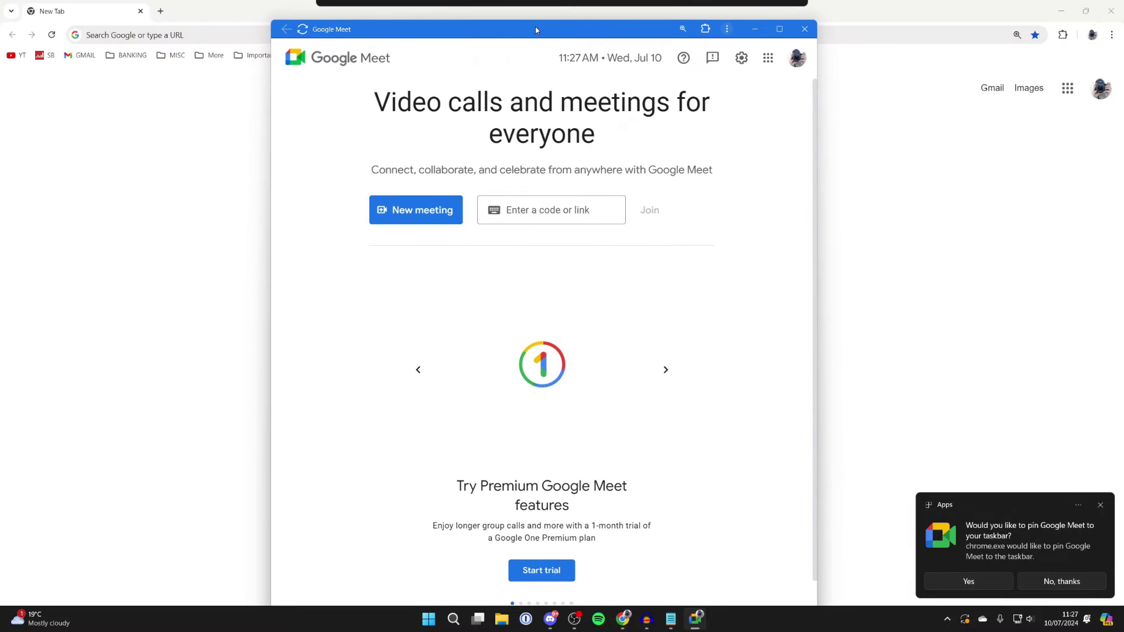
{"action": "left_click", "coordinate": [1089, 11]}
{"action": "left_click", "coordinate": [802, 28]}
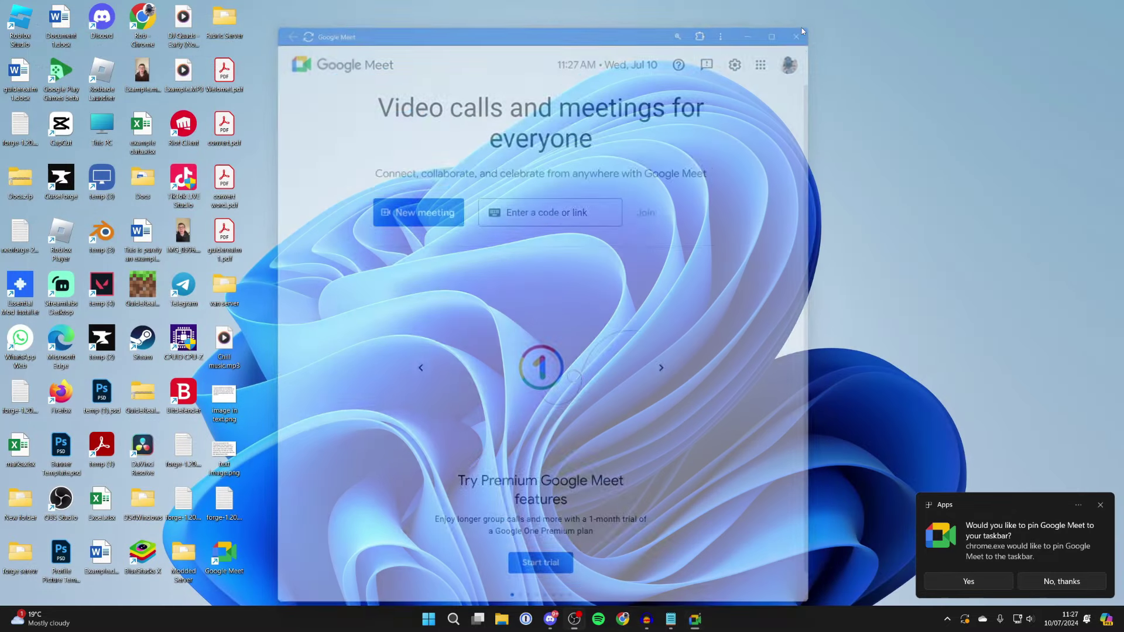
Start the Meet app from its desktop shortcut and choose New meeting > Start an instant meeting
{"action": "left_click_drag", "start_coordinate": [225, 571], "coordinate": [552, 295]}
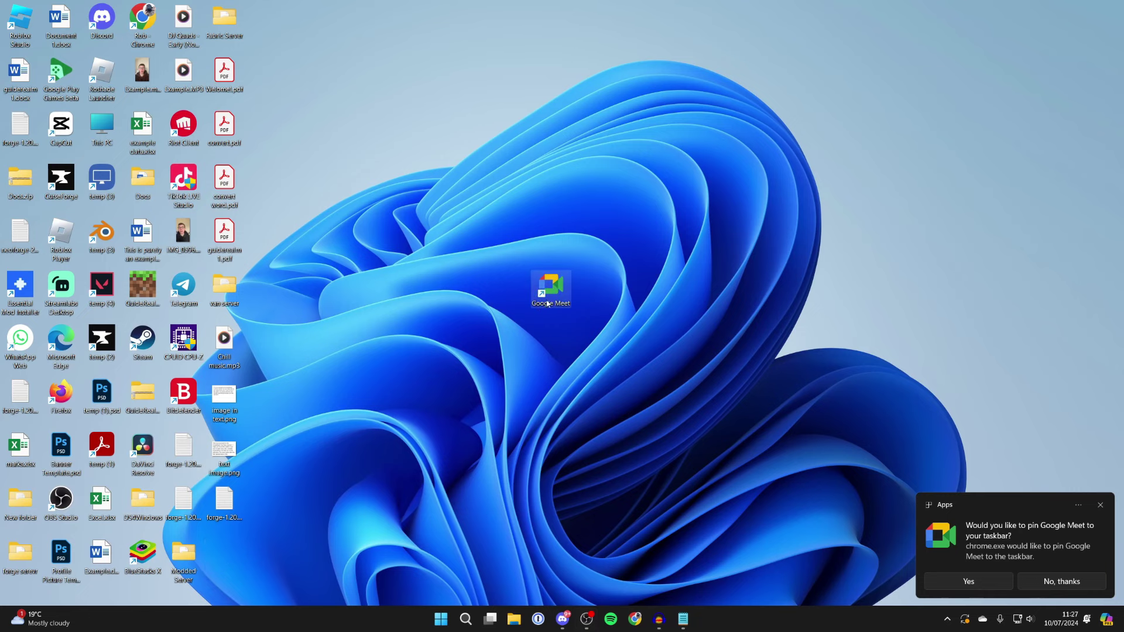
{"action": "double_click", "coordinate": [551, 294]}
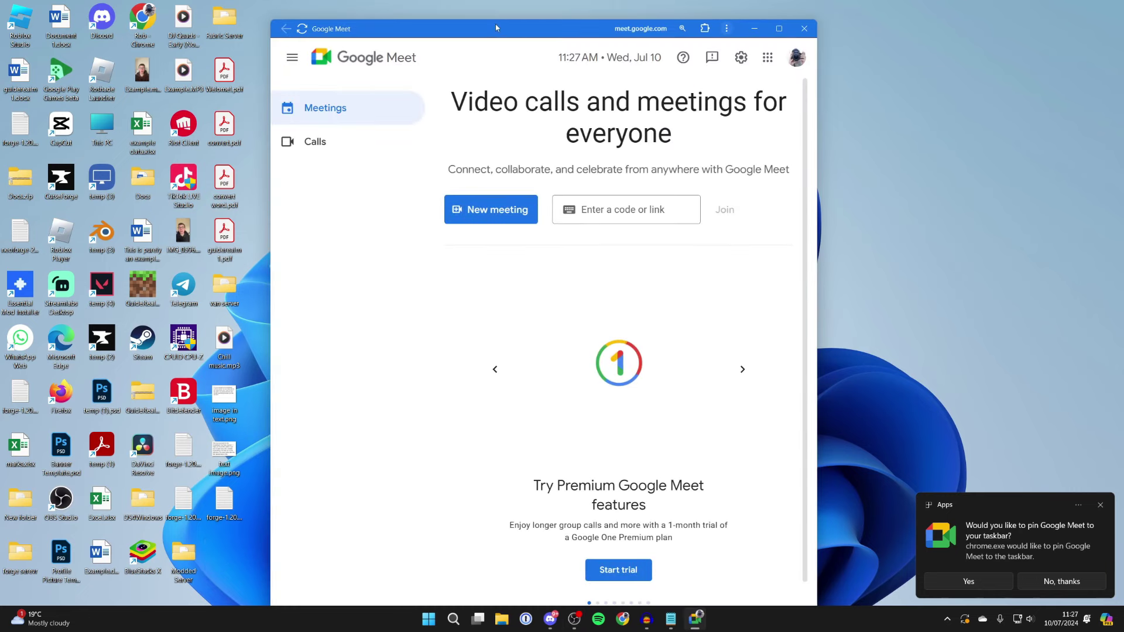
{"action": "left_click_drag", "start_coordinate": [494, 27], "coordinate": [493, 18]}
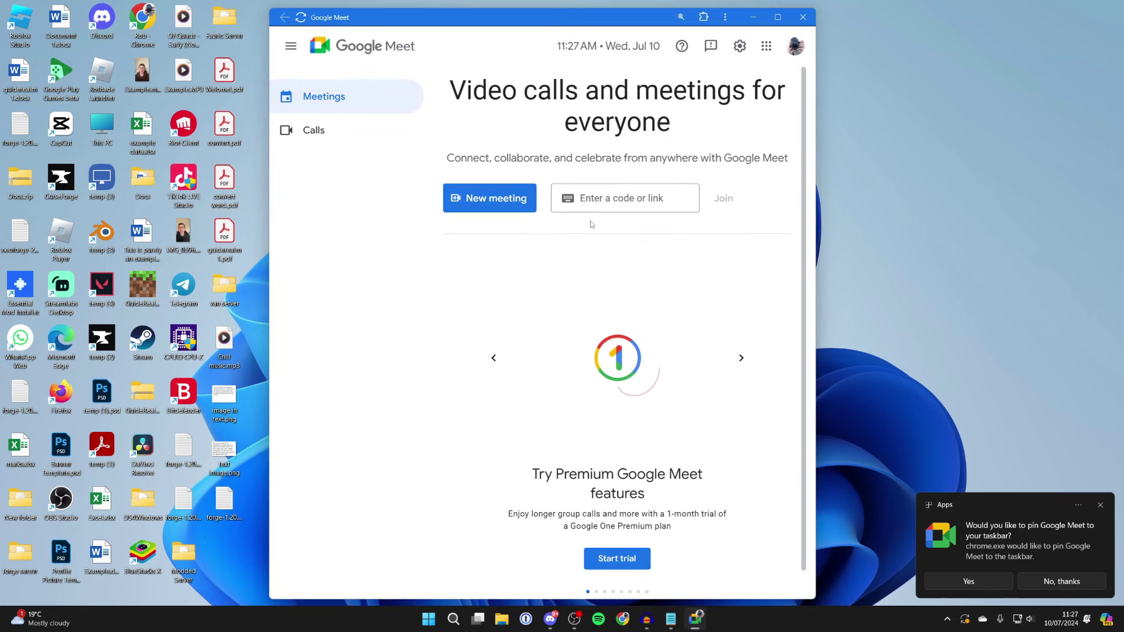
{"action": "left_click", "coordinate": [507, 201]}
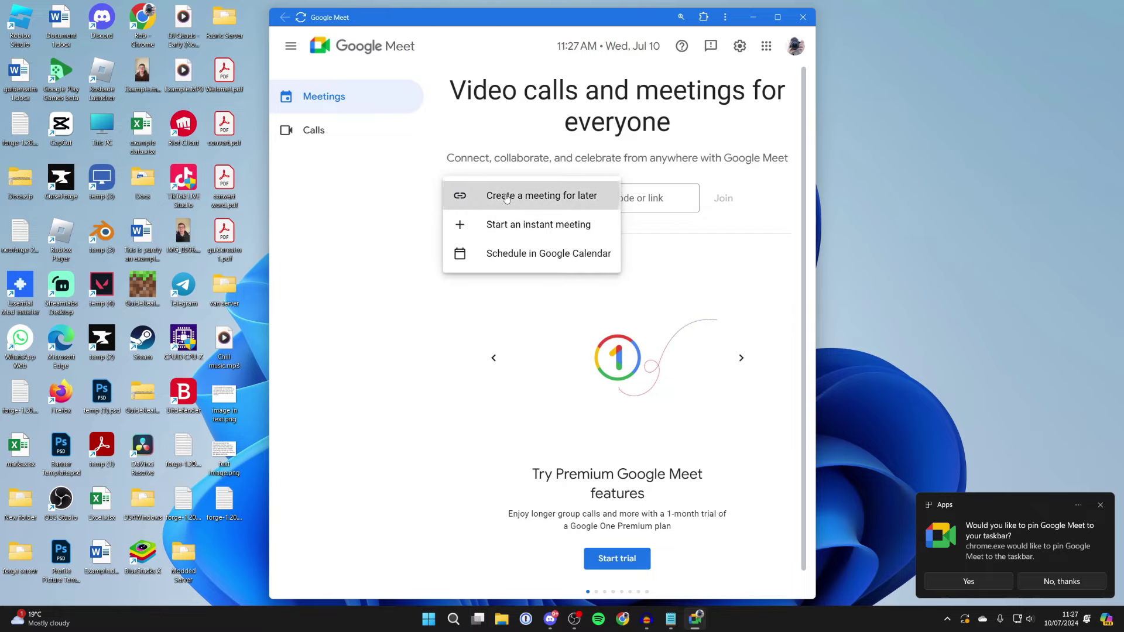
{"action": "left_click", "coordinate": [509, 230]}
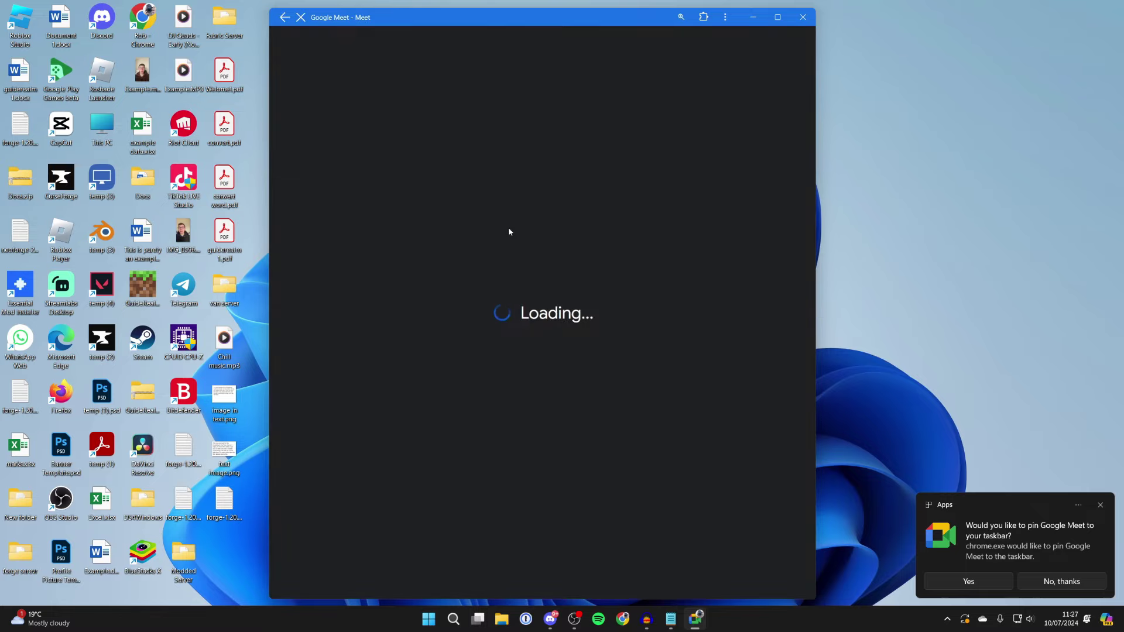